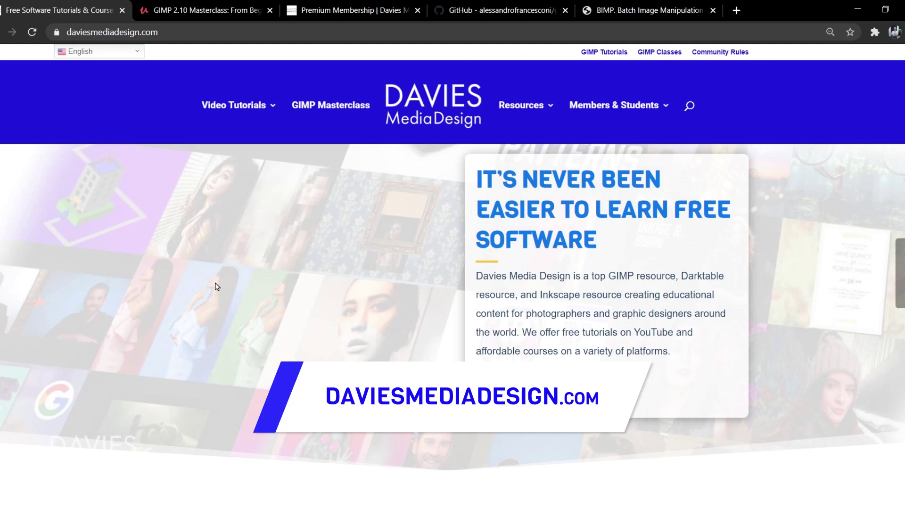
{"action": "scroll", "coordinate": [217, 287], "scroll_direction": "down", "scroll_amount": 5}
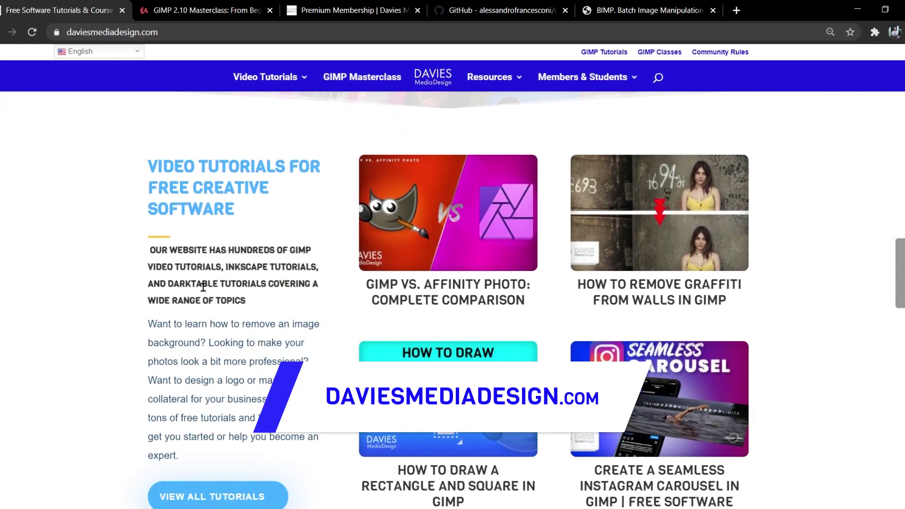
{"action": "scroll", "coordinate": [204, 289], "scroll_direction": "down", "scroll_amount": 3}
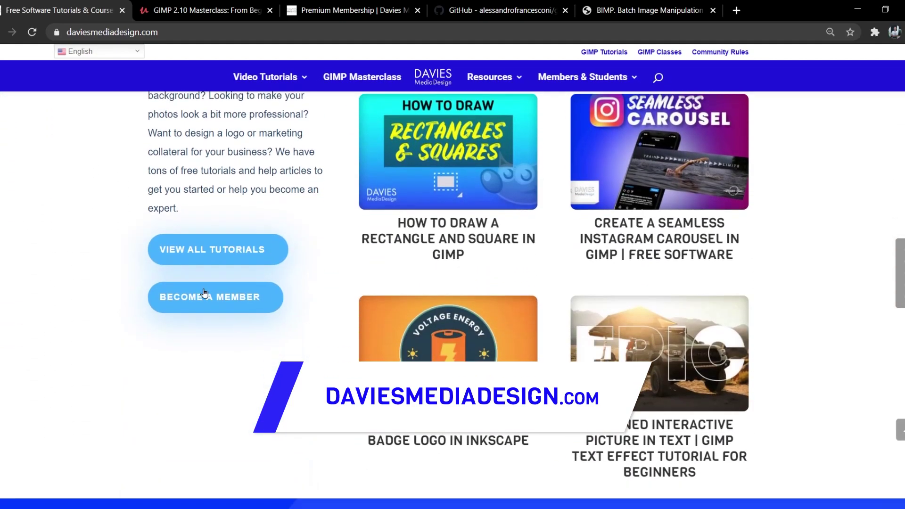
{"action": "scroll", "coordinate": [270, 371], "scroll_direction": "down", "scroll_amount": 4}
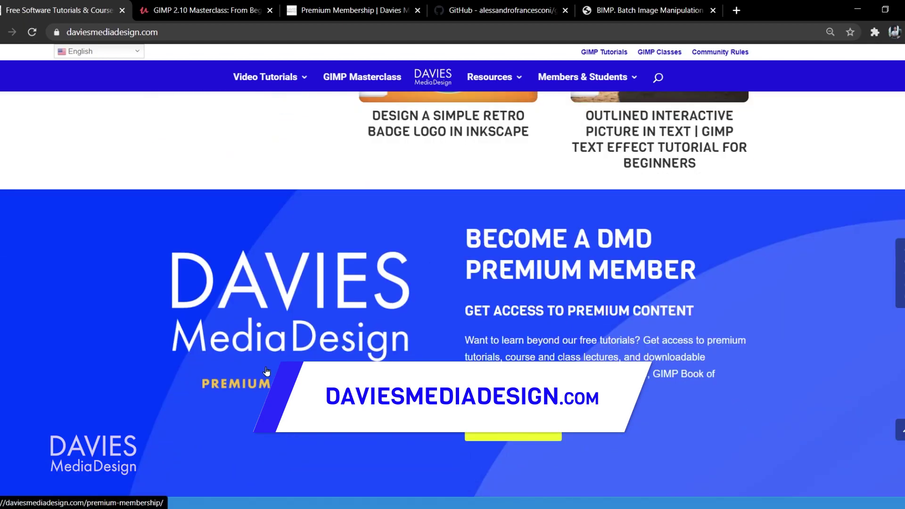
{"action": "scroll", "coordinate": [89, 431], "scroll_direction": "down", "scroll_amount": 2}
{"action": "scroll", "coordinate": [114, 426], "scroll_direction": "down", "scroll_amount": 3}
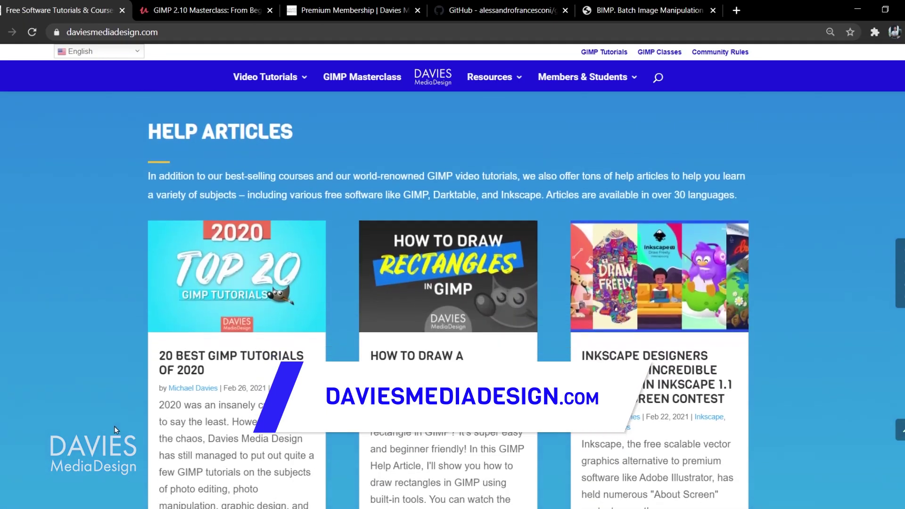
{"action": "scroll", "coordinate": [108, 427], "scroll_direction": "down", "scroll_amount": 3}
{"action": "scroll", "coordinate": [121, 414], "scroll_direction": "down", "scroll_amount": 3}
{"action": "scroll", "coordinate": [132, 414], "scroll_direction": "down", "scroll_amount": 3}
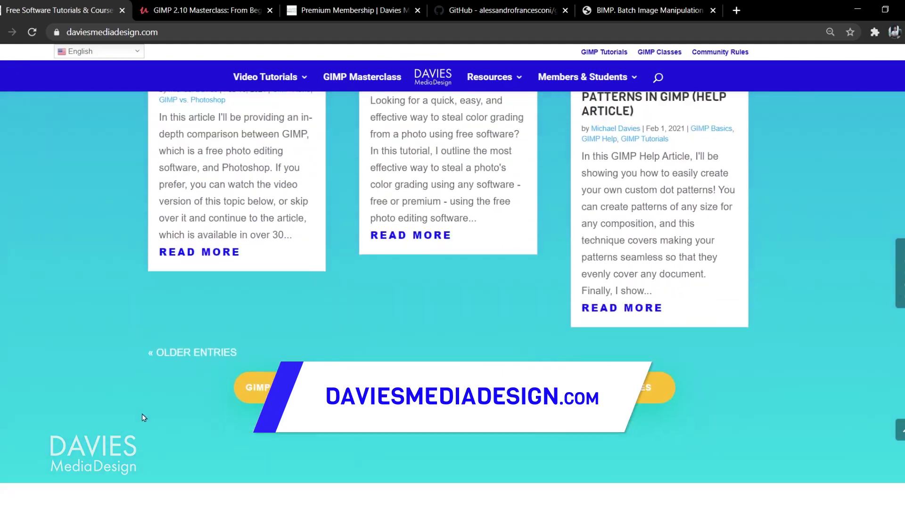
{"action": "scroll", "coordinate": [141, 414], "scroll_direction": "down", "scroll_amount": 2}
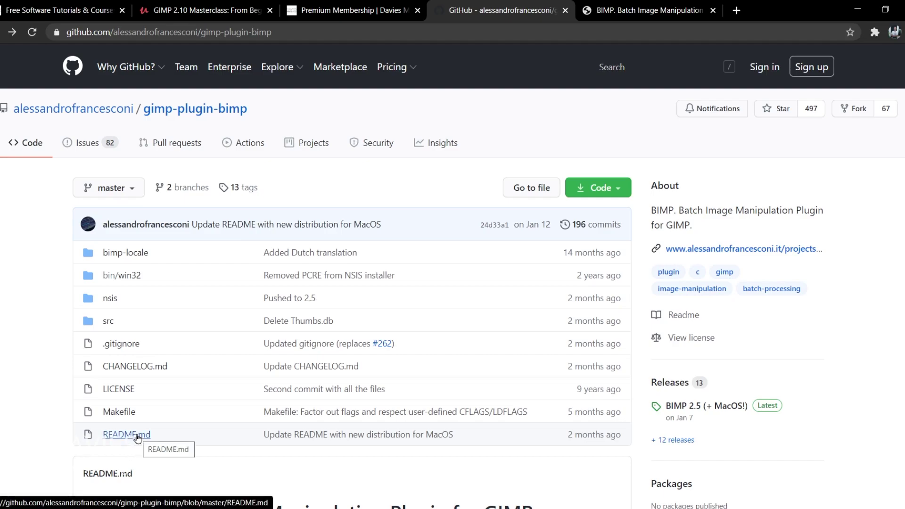
Step: Open the BIMP README and highlight the 32/64bit note and gimp-plugin-bimp_win32.exe installer name
{"action": "left_click", "coordinate": [119, 436]}
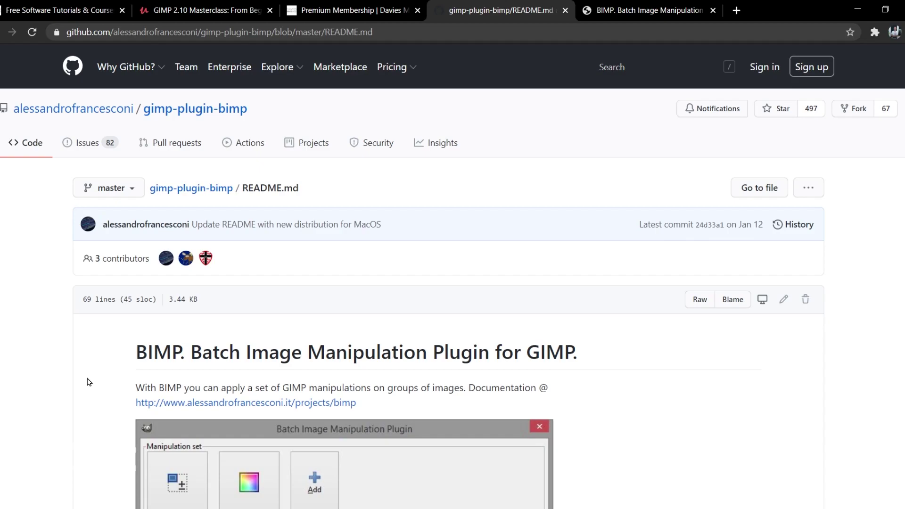
{"action": "scroll", "coordinate": [88, 383], "scroll_direction": "down", "scroll_amount": 3}
{"action": "scroll", "coordinate": [283, 353], "scroll_direction": "down", "scroll_amount": 3}
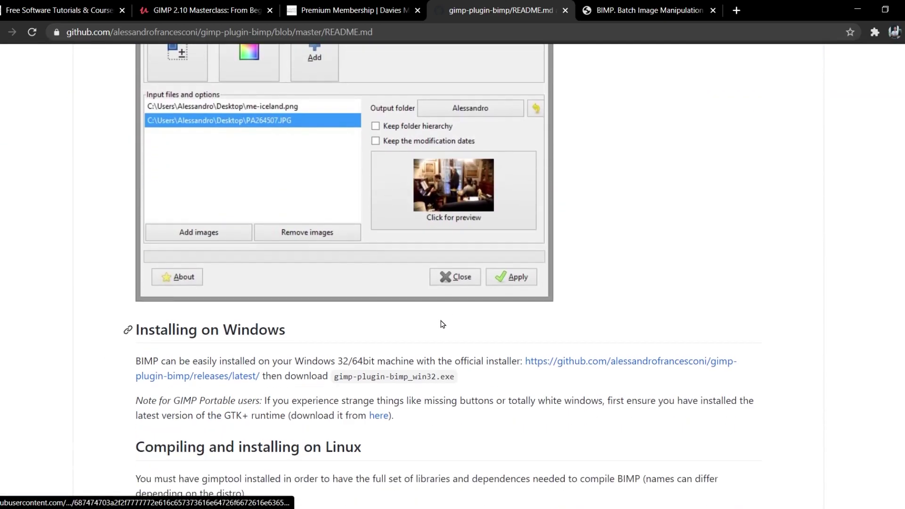
{"action": "scroll", "coordinate": [453, 310], "scroll_direction": "down", "scroll_amount": 2}
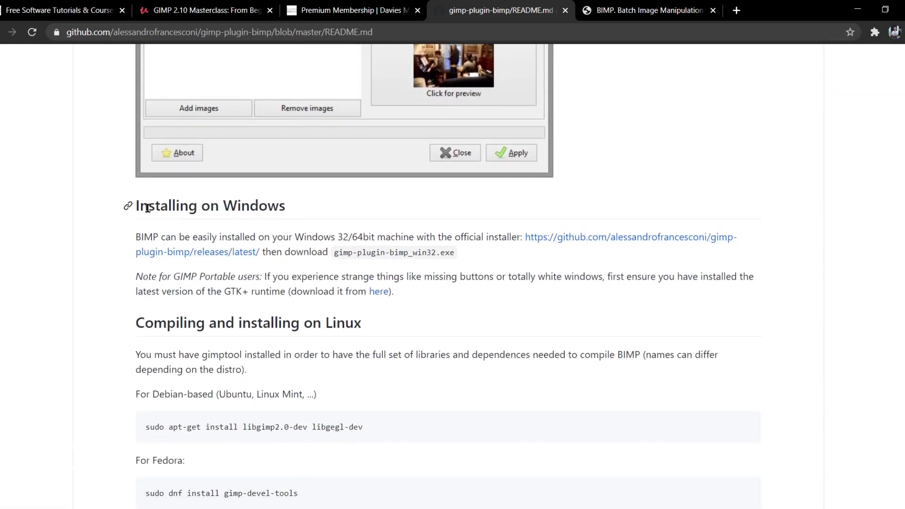
{"action": "scroll", "coordinate": [326, 227], "scroll_direction": "down", "scroll_amount": 2}
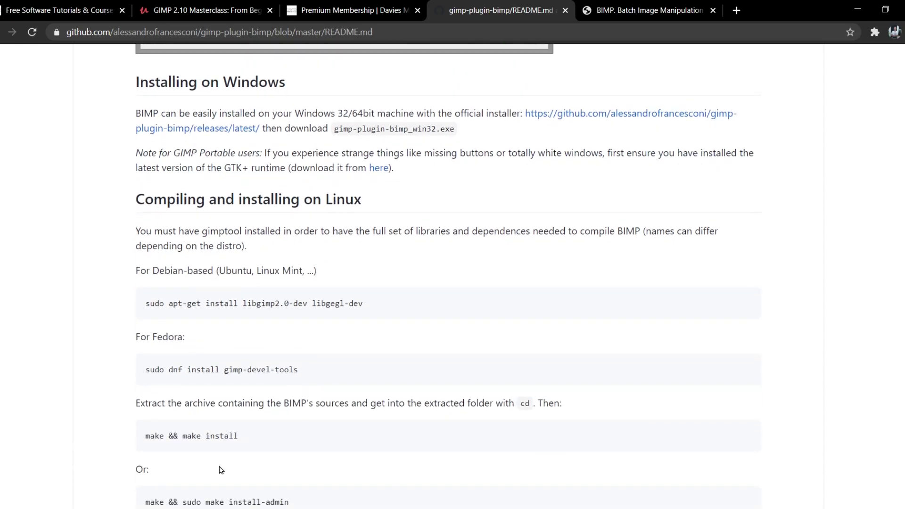
{"action": "scroll", "coordinate": [446, 307], "scroll_direction": "down", "scroll_amount": 1}
{"action": "scroll", "coordinate": [438, 288], "scroll_direction": "down", "scroll_amount": 4}
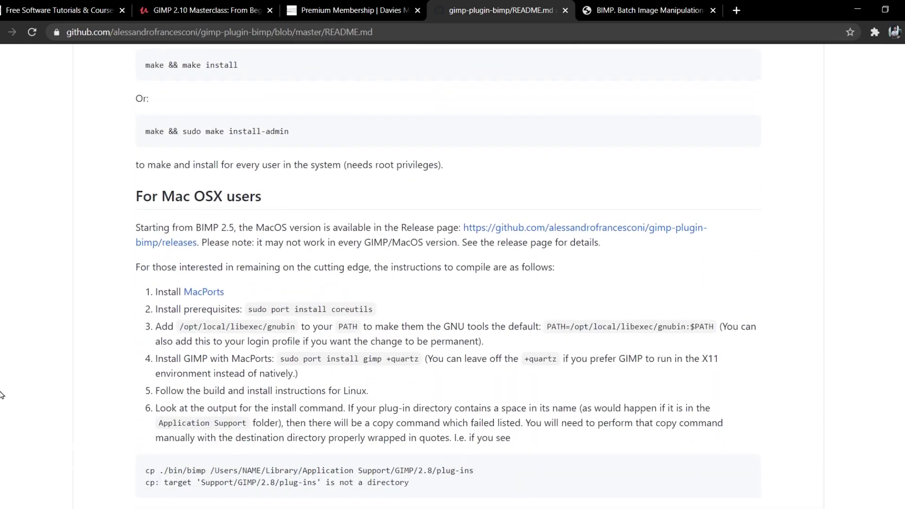
{"action": "scroll", "coordinate": [303, 275], "scroll_direction": "up", "scroll_amount": 3}
{"action": "scroll", "coordinate": [319, 289], "scroll_direction": "up", "scroll_amount": 3}
{"action": "scroll", "coordinate": [320, 292], "scroll_direction": "up", "scroll_amount": 2}
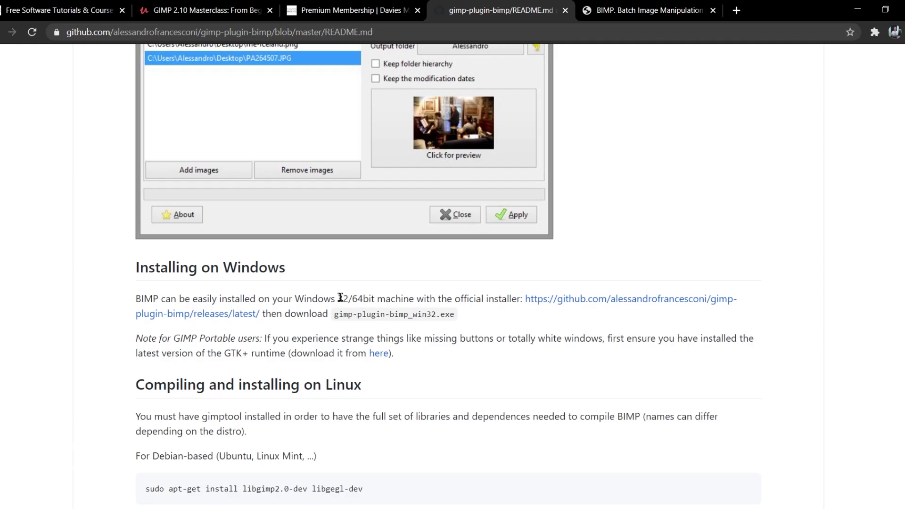
{"action": "left_click_drag", "start_coordinate": [340, 298], "coordinate": [375, 299]}
{"action": "left_click", "coordinate": [403, 300]}
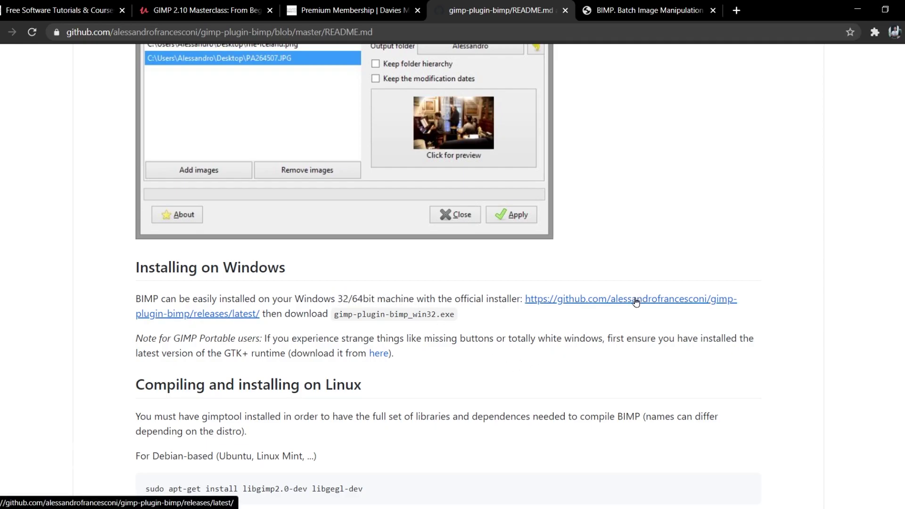
{"action": "left_click_drag", "start_coordinate": [336, 313], "coordinate": [462, 322]}
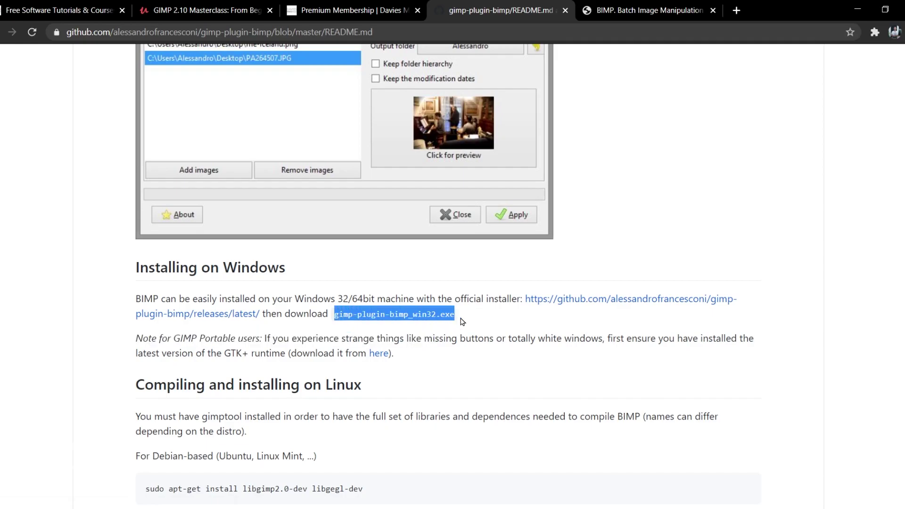
{"action": "left_click", "coordinate": [513, 322]}
Step: Download gimp-plugin-bimp_win32.exe from the v2.5 release page and launch the installer
{"action": "left_click", "coordinate": [583, 300]}
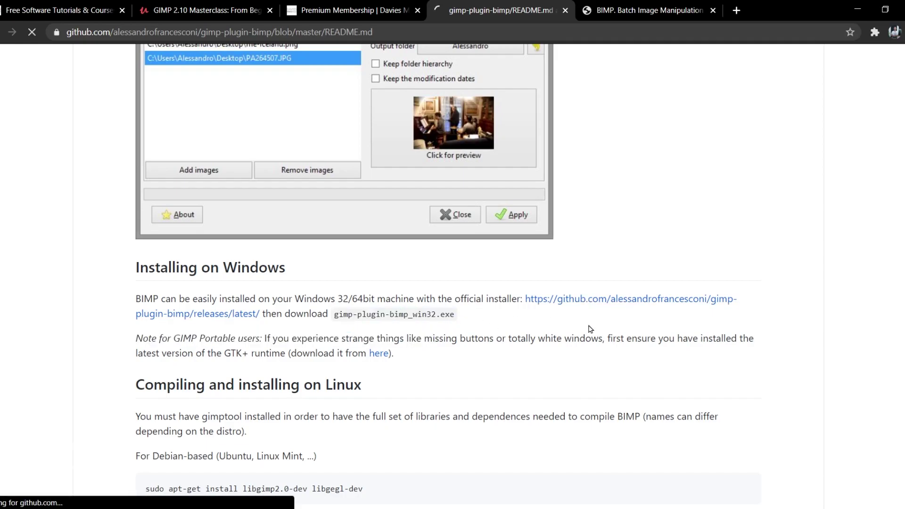
{"action": "scroll", "coordinate": [612, 432], "scroll_direction": "down", "scroll_amount": 1}
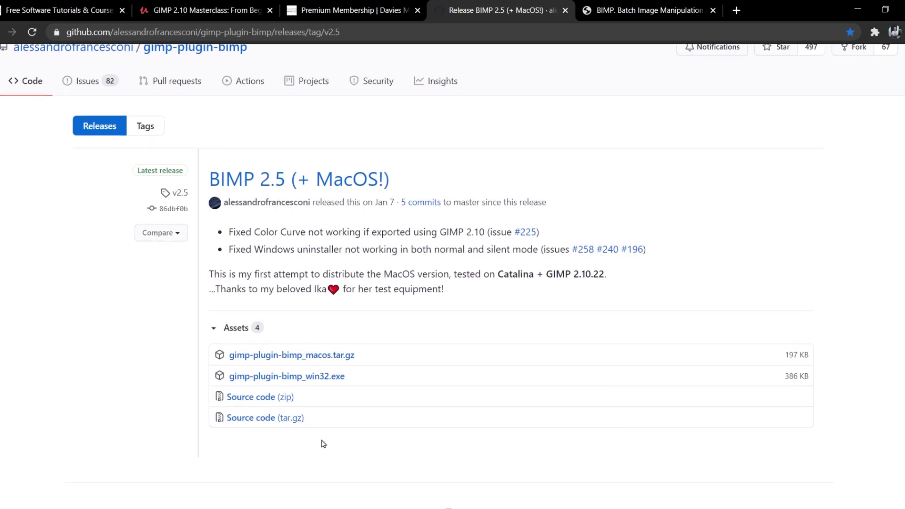
{"action": "left_click", "coordinate": [338, 378]}
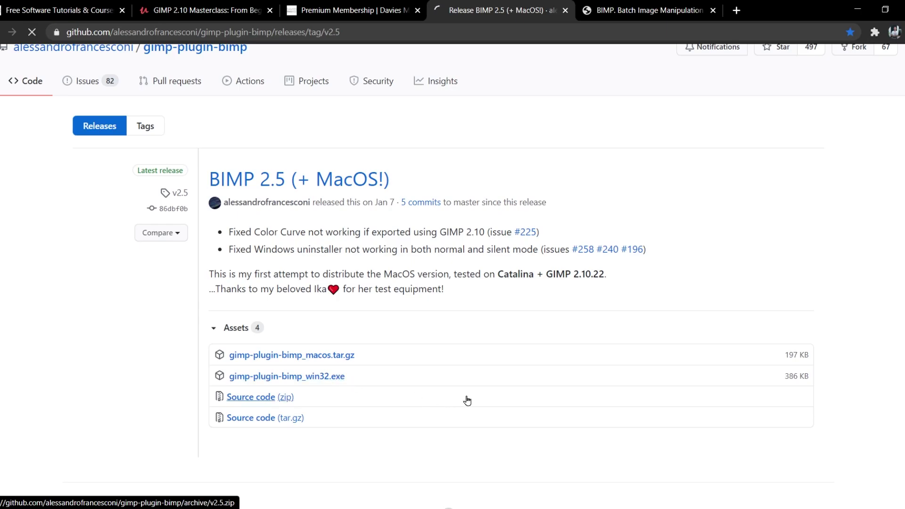
{"action": "left_click", "coordinate": [807, 449]}
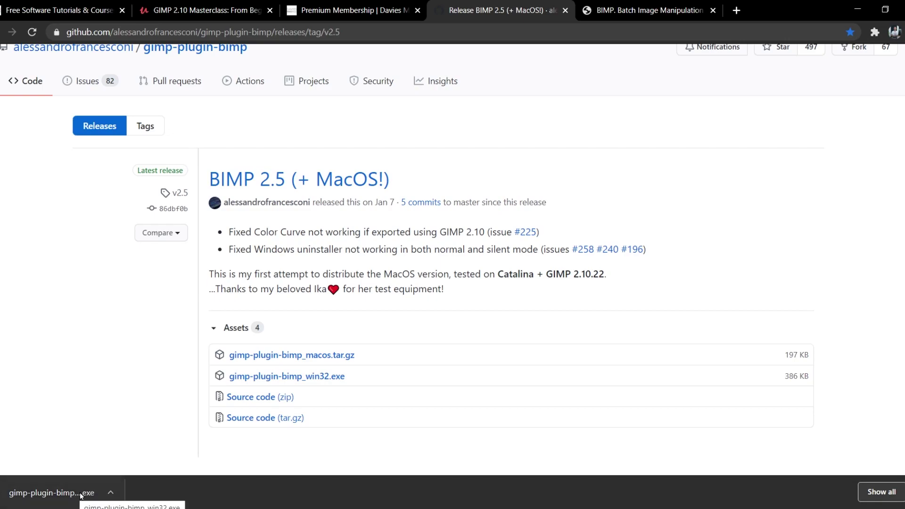
{"action": "left_click", "coordinate": [81, 495]}
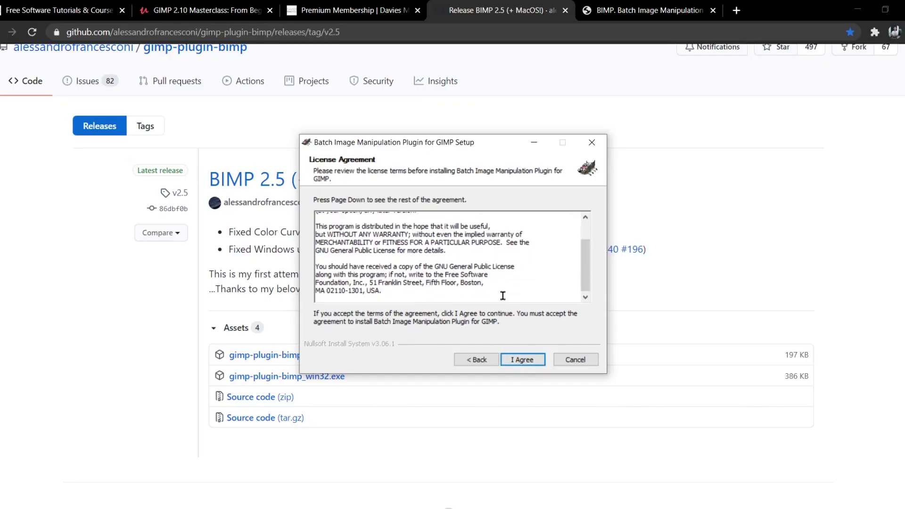
Step: Accept the BIMP license, let installation finish, and close the setup wizard
{"action": "left_click", "coordinate": [525, 359]}
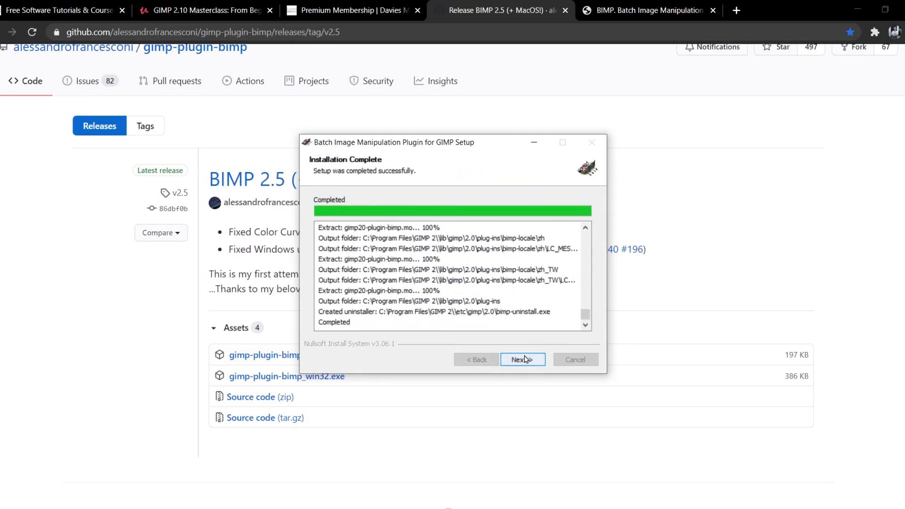
{"action": "left_click", "coordinate": [526, 360]}
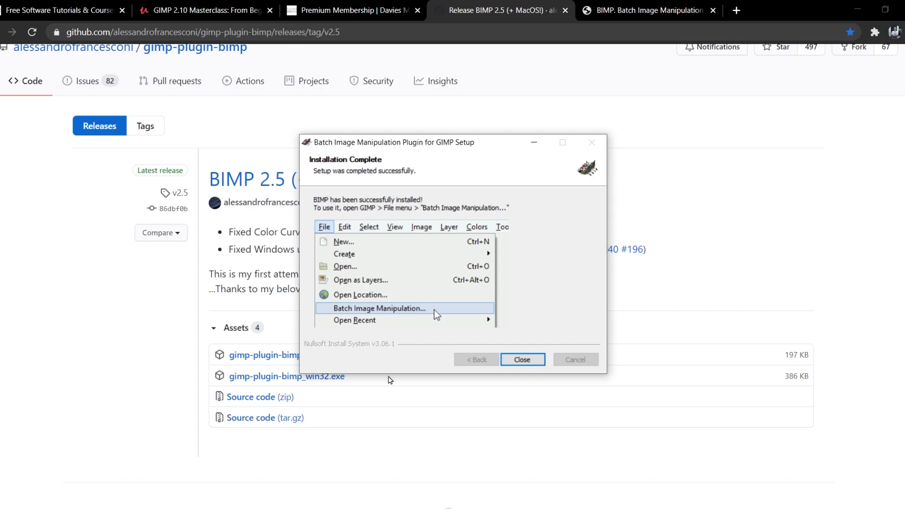
{"action": "left_click", "coordinate": [523, 359]}
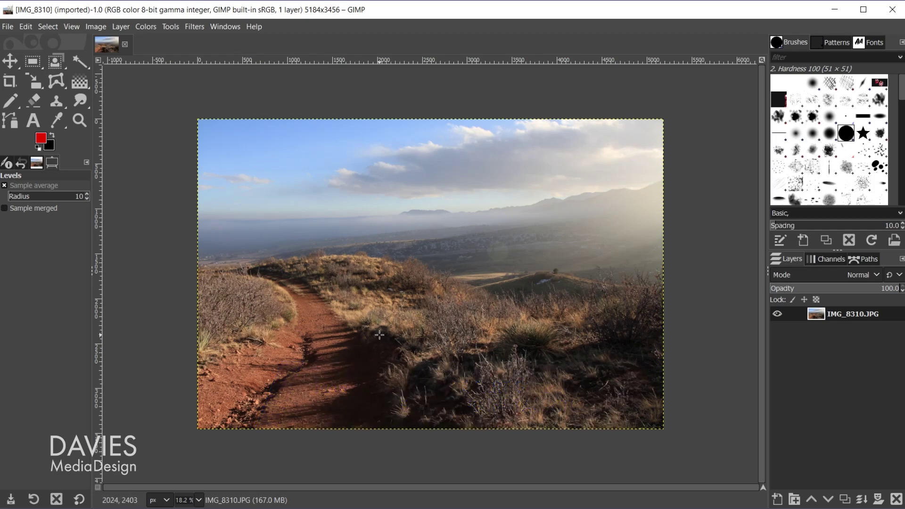
Step: Launch Batch Image Manipulation from GIMP's File menu
{"action": "left_click", "coordinate": [8, 26]}
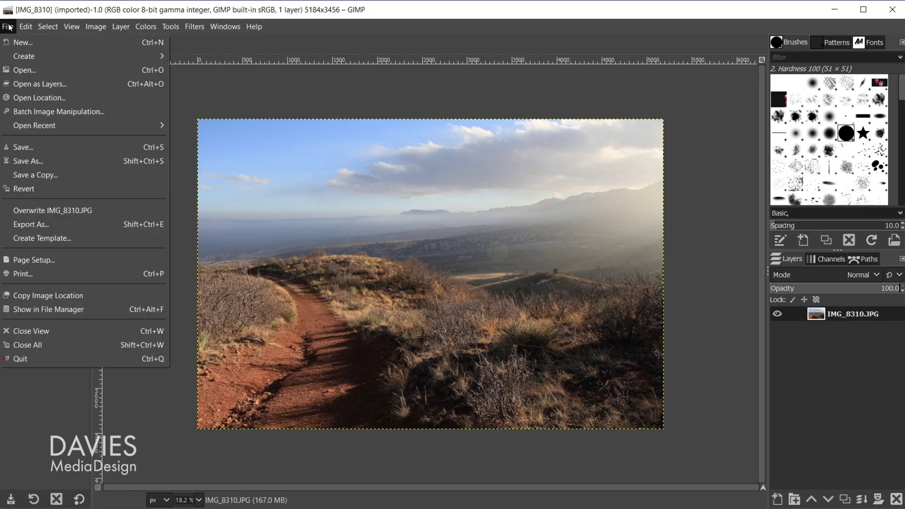
{"action": "left_click", "coordinate": [46, 110]}
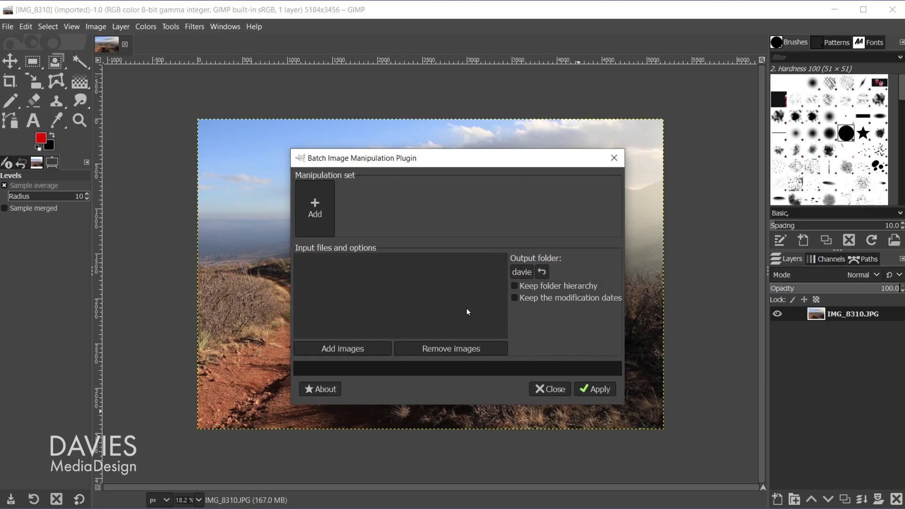
Step: Add the 'Photos to Batch Edit' folder's four photos as batch input images
{"action": "left_click", "coordinate": [366, 349]}
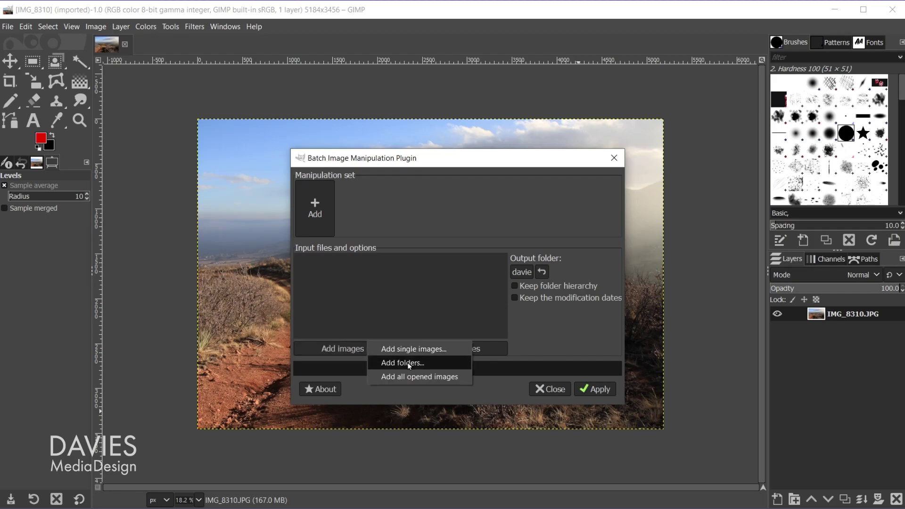
{"action": "left_click", "coordinate": [407, 362]}
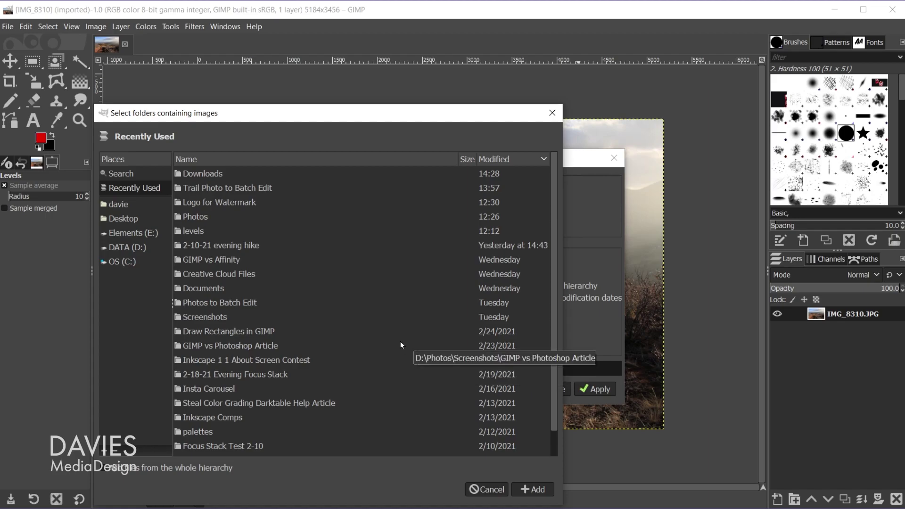
{"action": "left_click", "coordinate": [240, 305]}
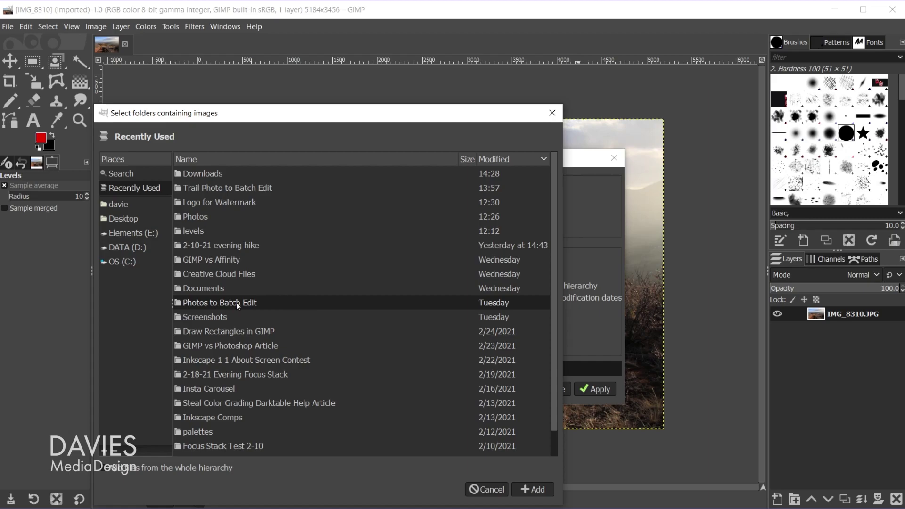
{"action": "left_click", "coordinate": [529, 486]}
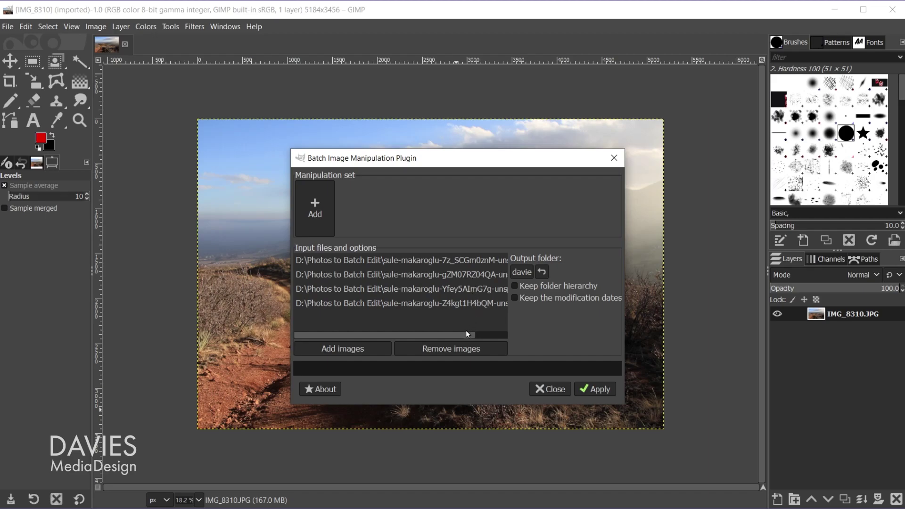
{"action": "left_click_drag", "start_coordinate": [465, 334], "coordinate": [505, 335]}
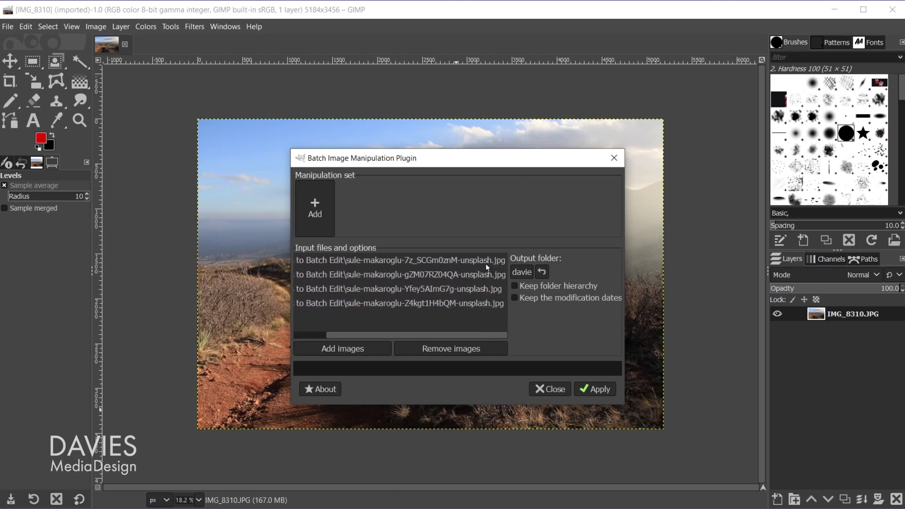
{"action": "left_click_drag", "start_coordinate": [465, 333], "coordinate": [381, 332]}
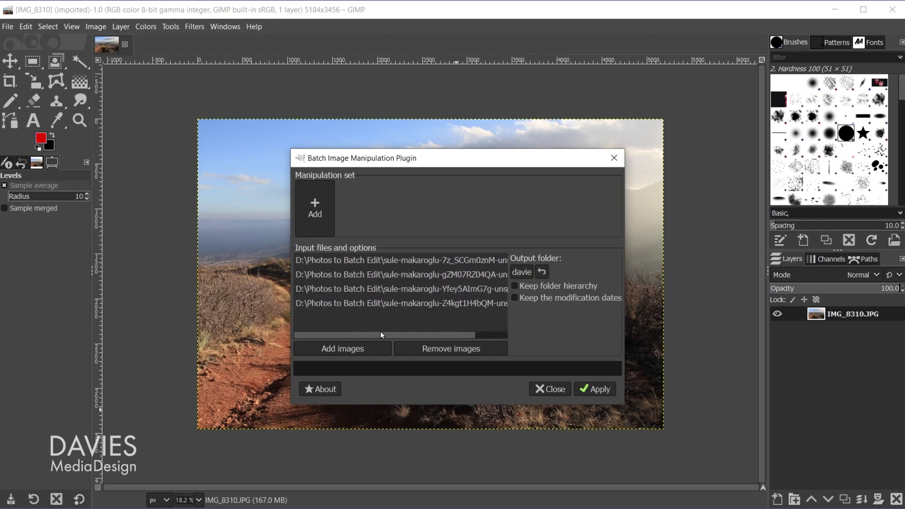
{"action": "key", "text": "alt+Tab"}
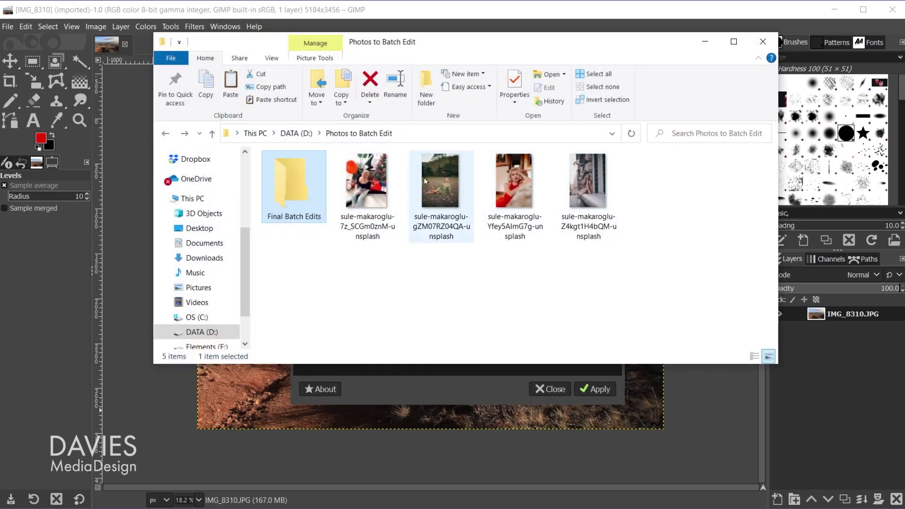
{"action": "double_click", "coordinate": [360, 193]}
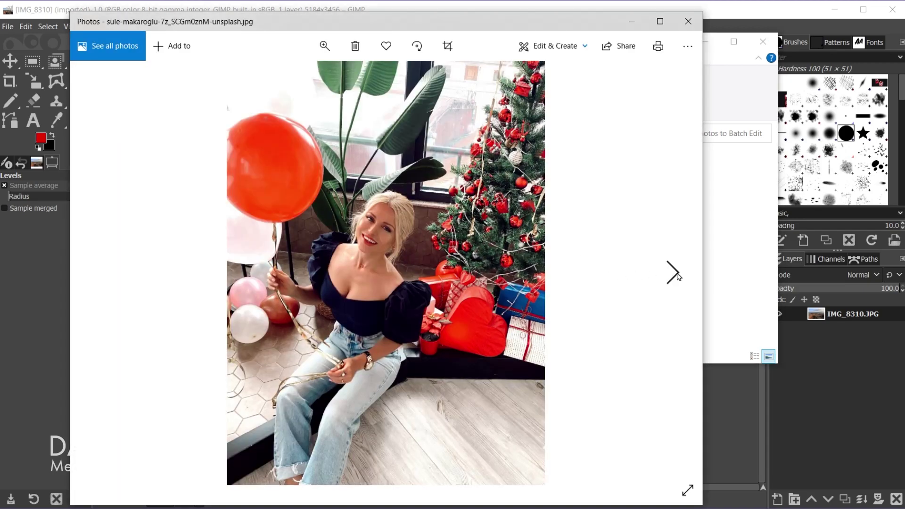
{"action": "left_click", "coordinate": [680, 276]}
{"action": "left_click", "coordinate": [680, 276]}
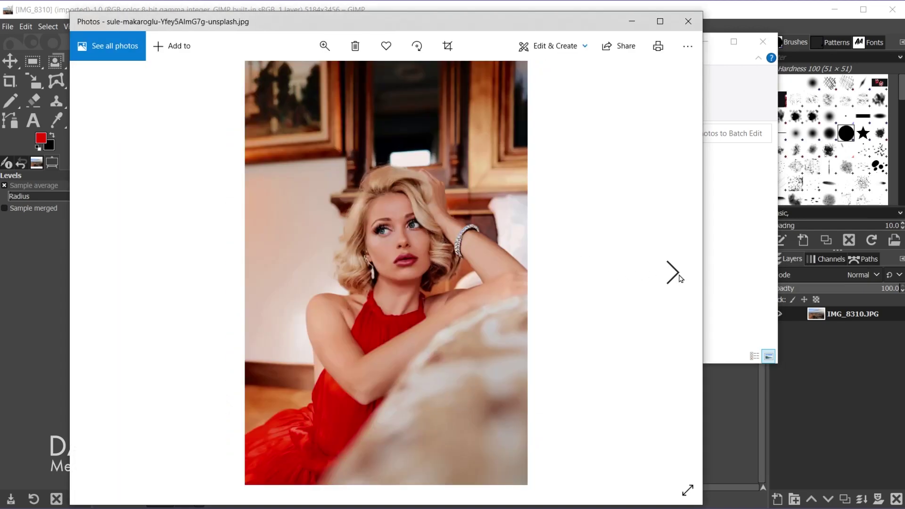
{"action": "left_click", "coordinate": [680, 275]}
{"action": "left_click", "coordinate": [700, 23]}
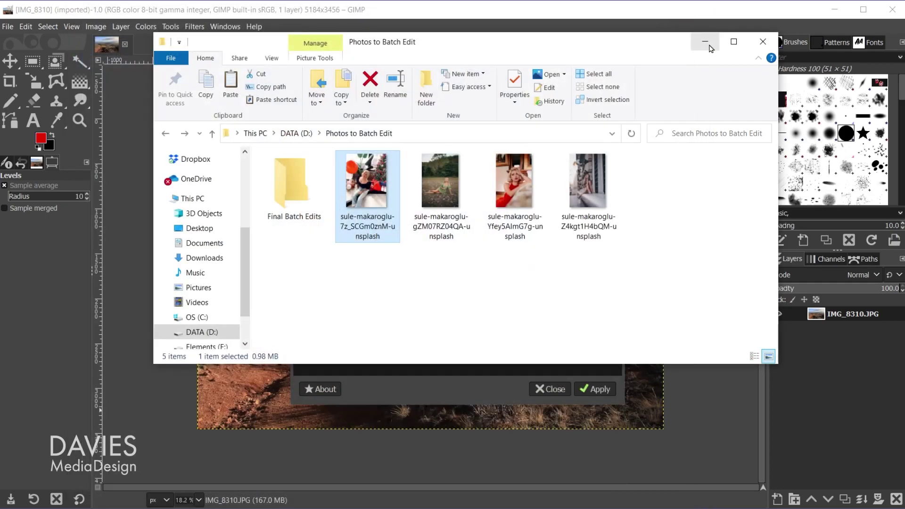
{"action": "left_click", "coordinate": [707, 44]}
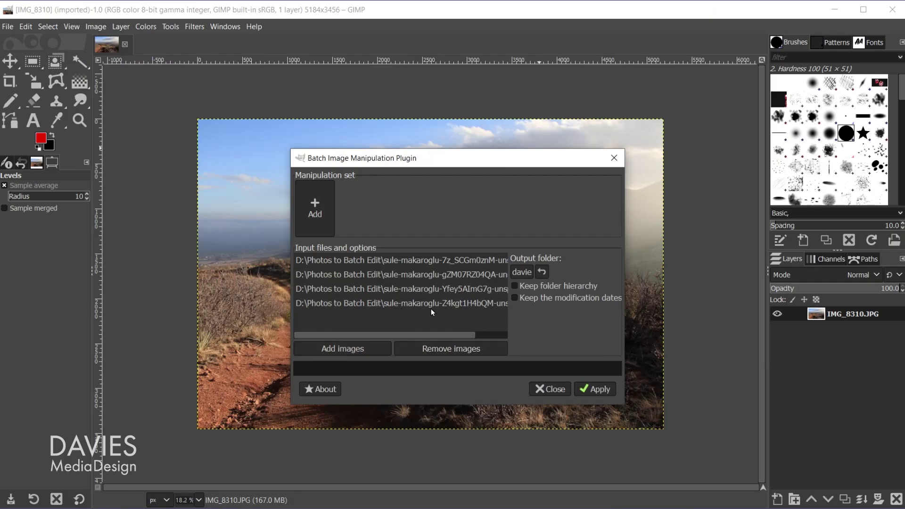
Step: Show the Add (+) menu of manipulation types in the Manipulation set panel
{"action": "left_click", "coordinate": [313, 200]}
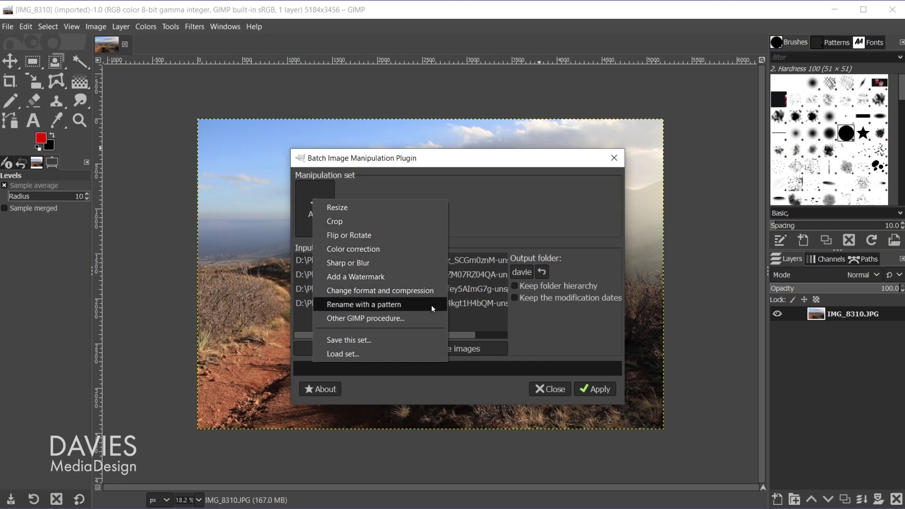
Step: Add a Resize step: 50% width and height, preserved aspect ratio, NoHalo interpolation
{"action": "left_click", "coordinate": [391, 212]}
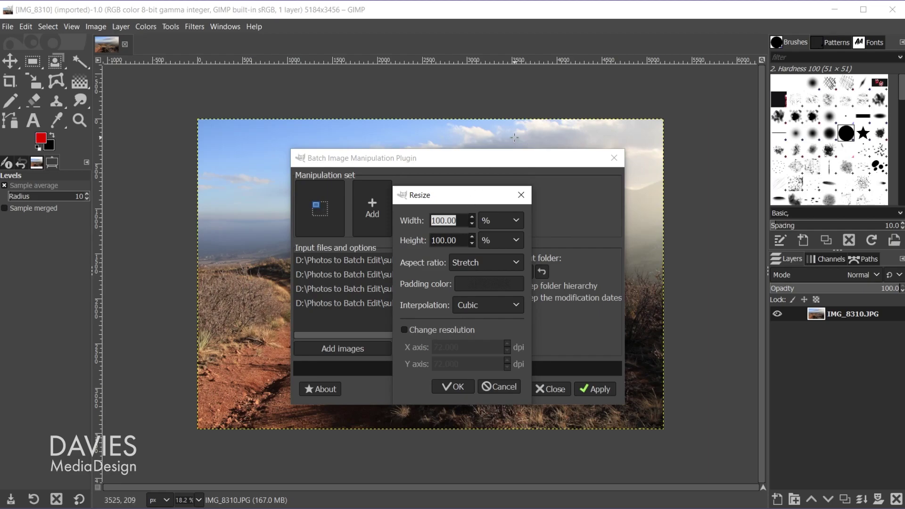
{"action": "type", "text": "50"}
{"action": "key", "text": "Tab"}
{"action": "type", "text": "50"}
{"action": "key", "text": "Tab"}
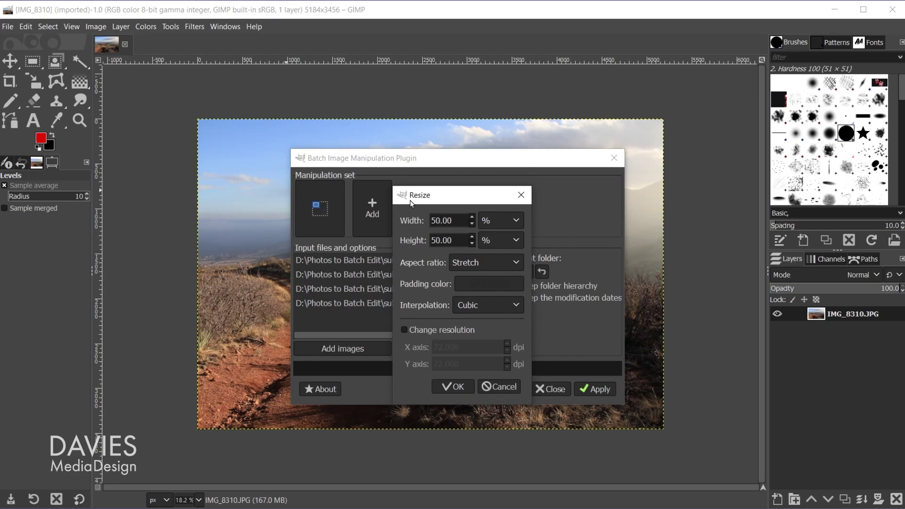
{"action": "left_click", "coordinate": [512, 225]}
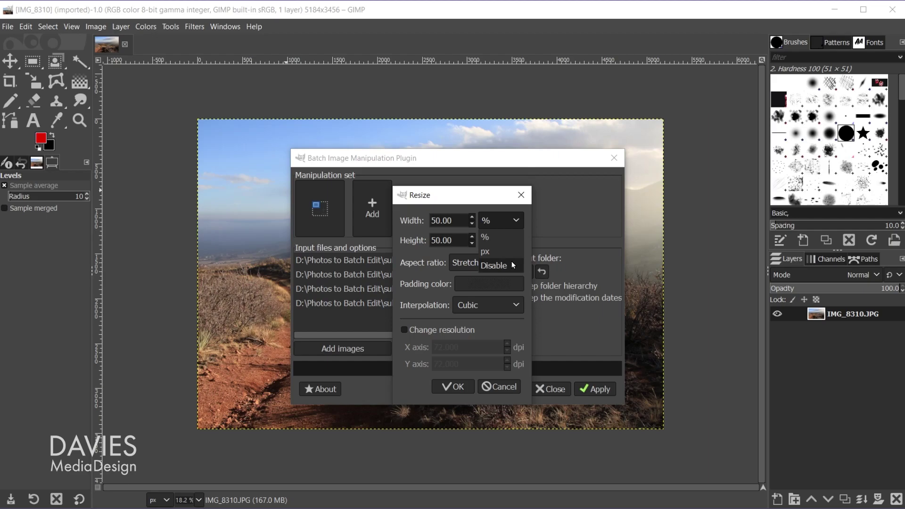
{"action": "left_click", "coordinate": [508, 239]}
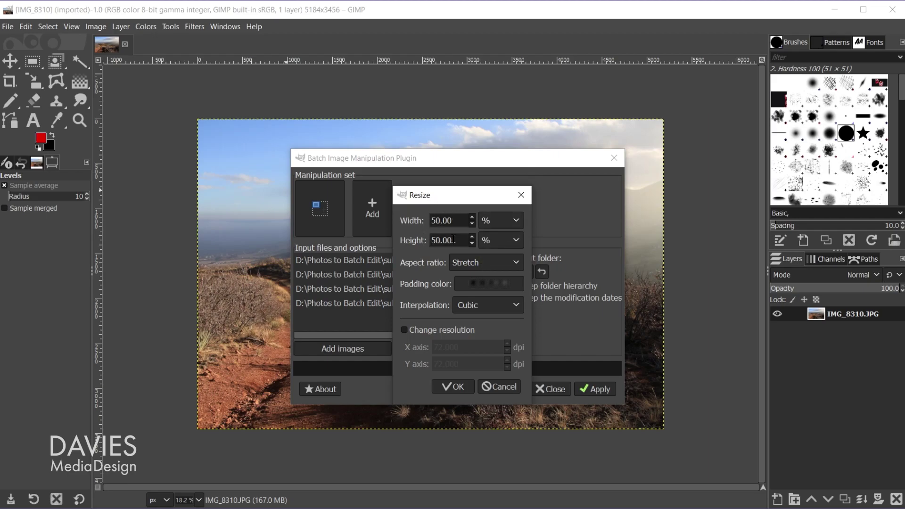
{"action": "left_click", "coordinate": [490, 262]}
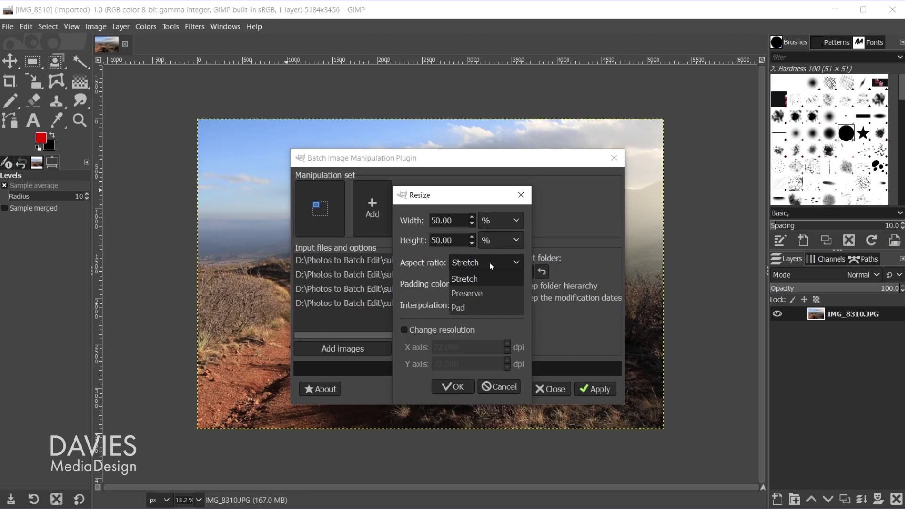
{"action": "left_click", "coordinate": [512, 297]}
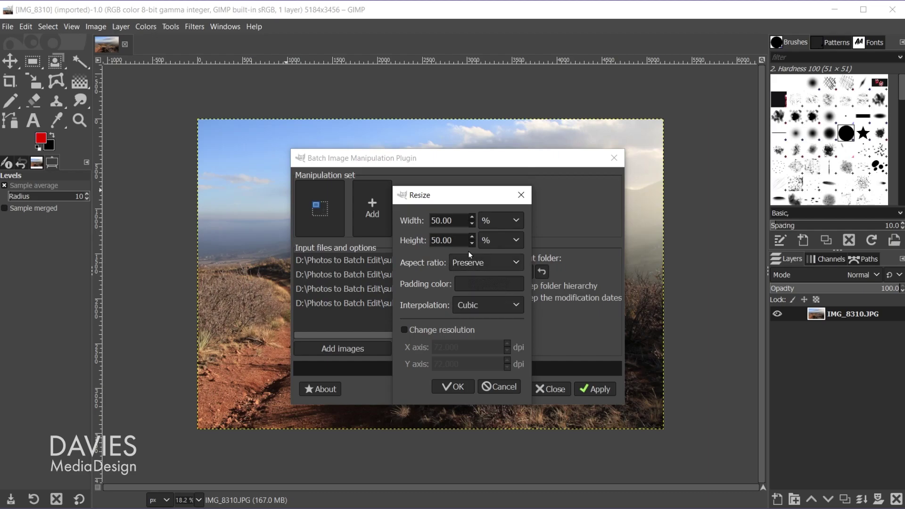
{"action": "left_click", "coordinate": [505, 305]}
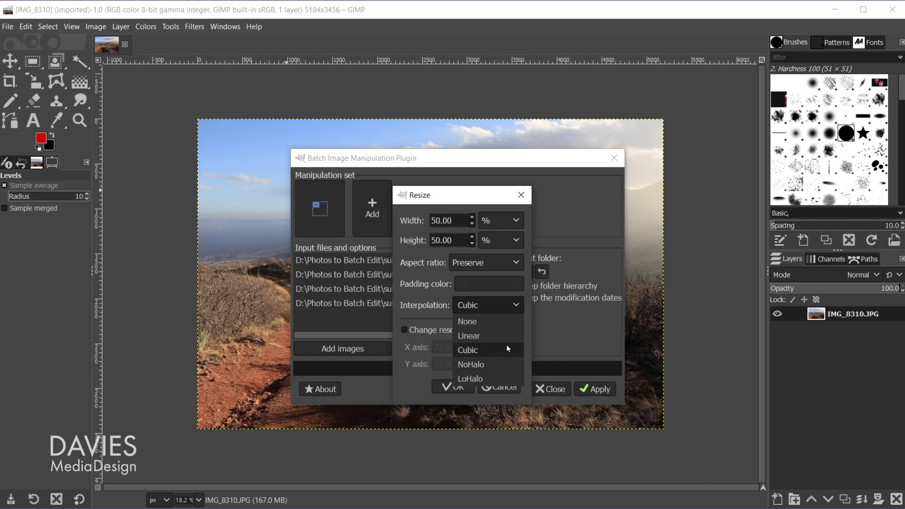
{"action": "left_click", "coordinate": [505, 360]}
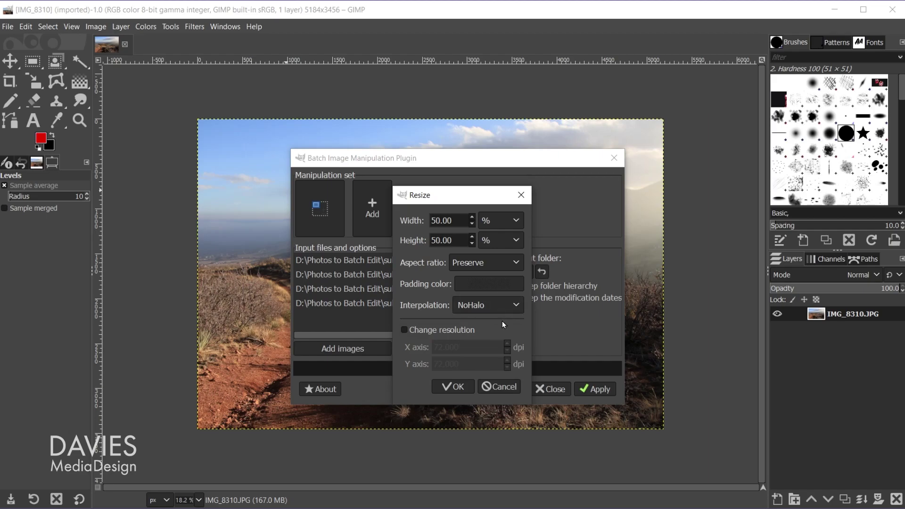
{"action": "left_click", "coordinate": [463, 389]}
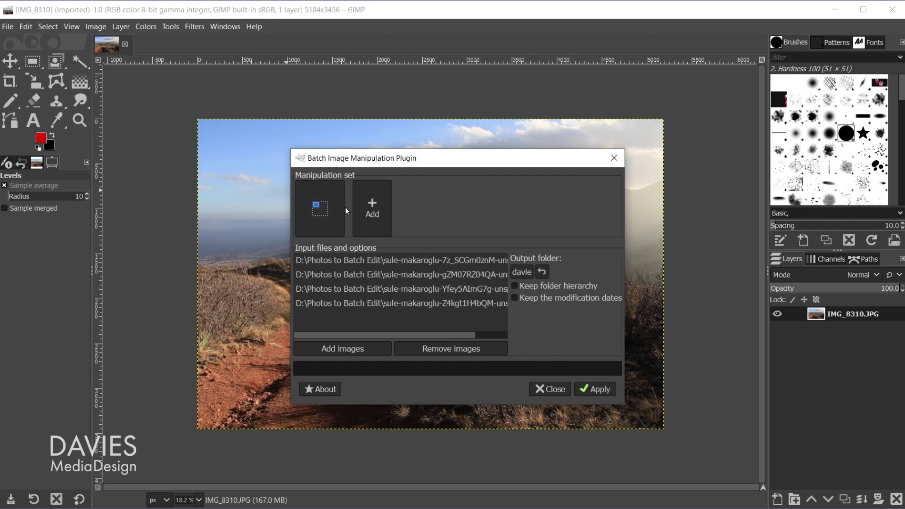
Step: Add a Crop step with One-to-one (1:1) aspect ratio starting from Center
{"action": "left_click", "coordinate": [374, 211]}
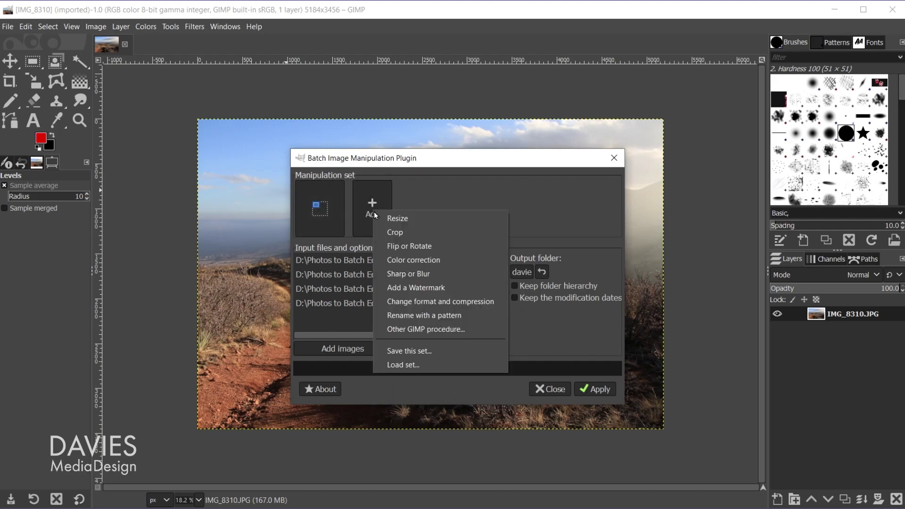
{"action": "left_click", "coordinate": [425, 232]}
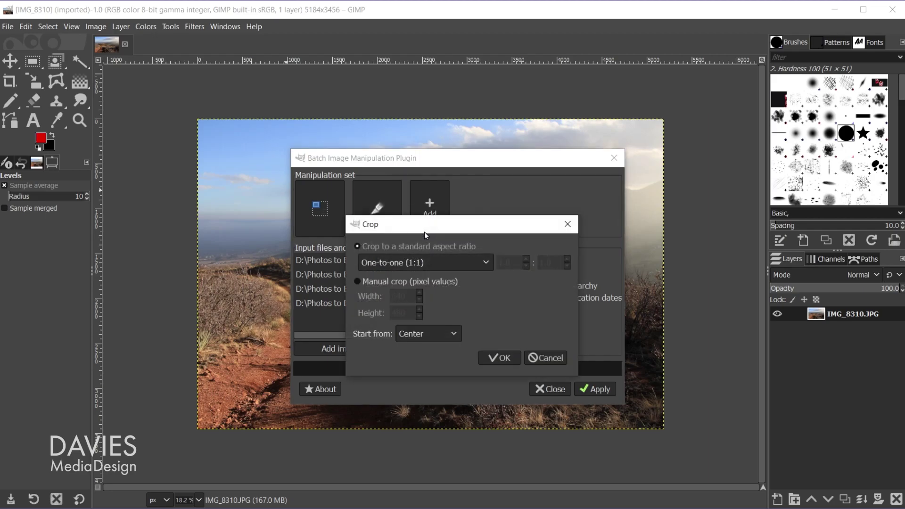
{"action": "left_click", "coordinate": [446, 266]}
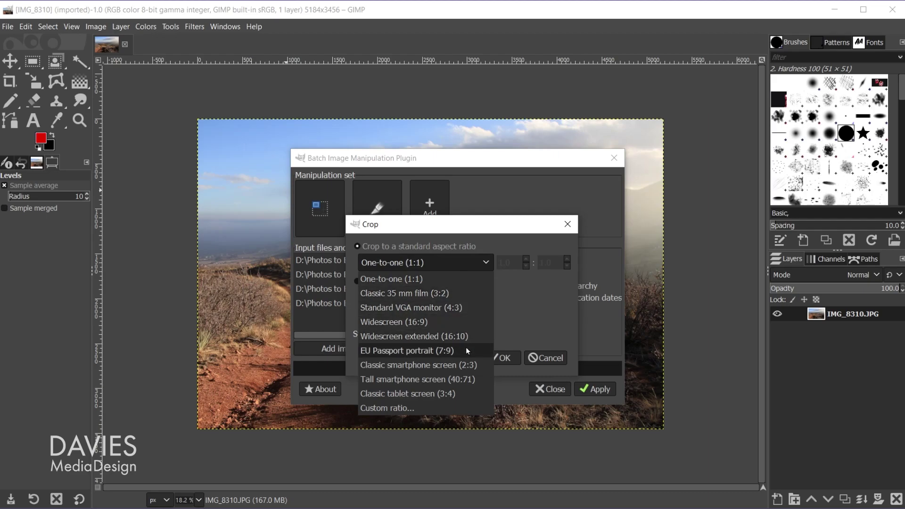
{"action": "left_click", "coordinate": [461, 271]}
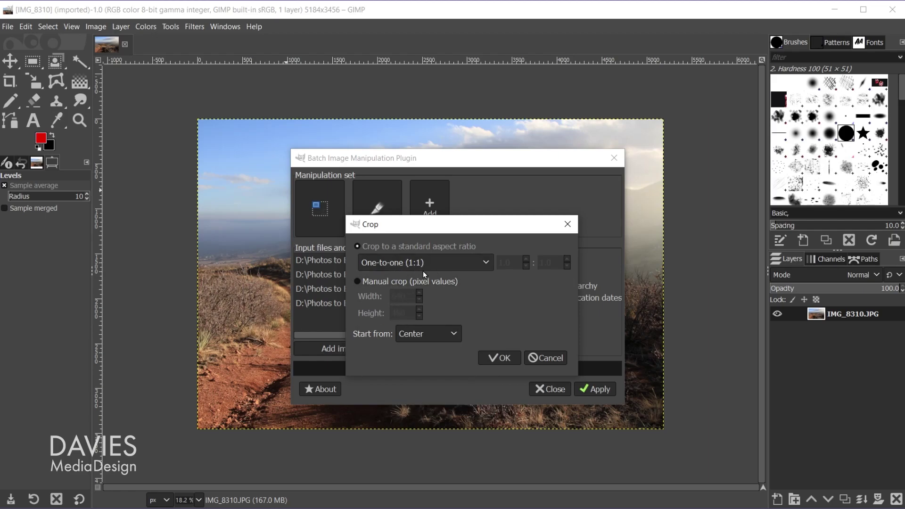
{"action": "left_click", "coordinate": [433, 334]}
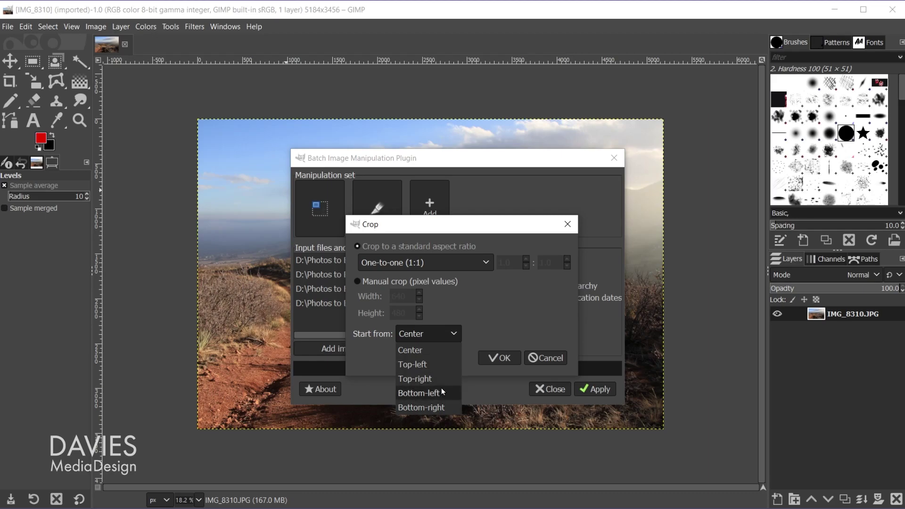
{"action": "left_click", "coordinate": [441, 355]}
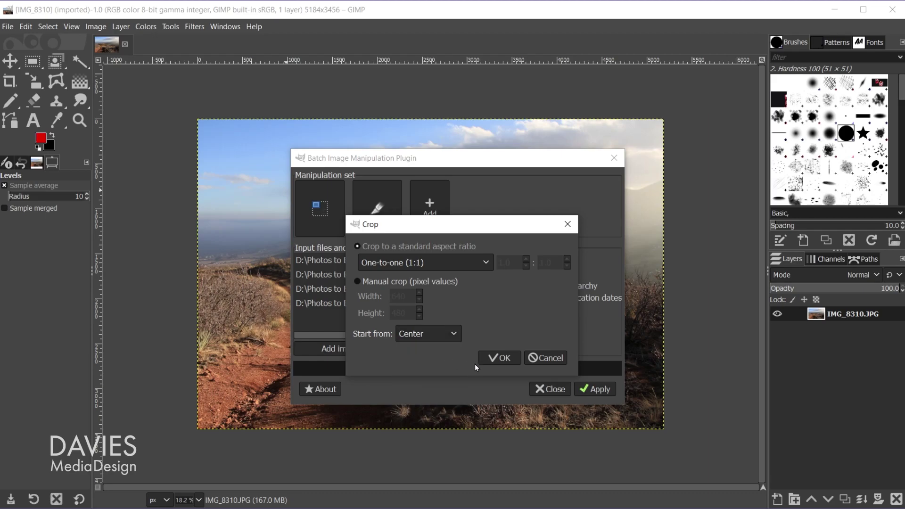
{"action": "left_click", "coordinate": [498, 358]}
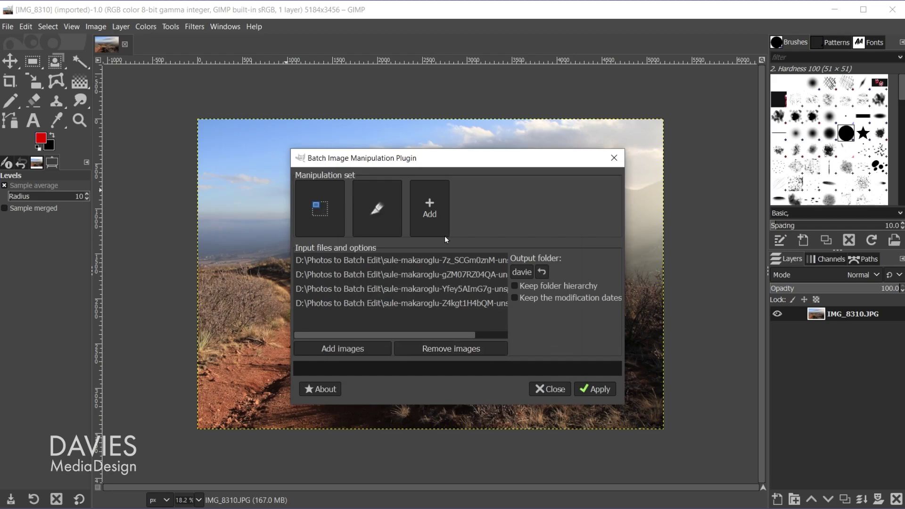
Step: Add a Sharp or Blur step with the amount set to -9
{"action": "left_click", "coordinate": [430, 206]}
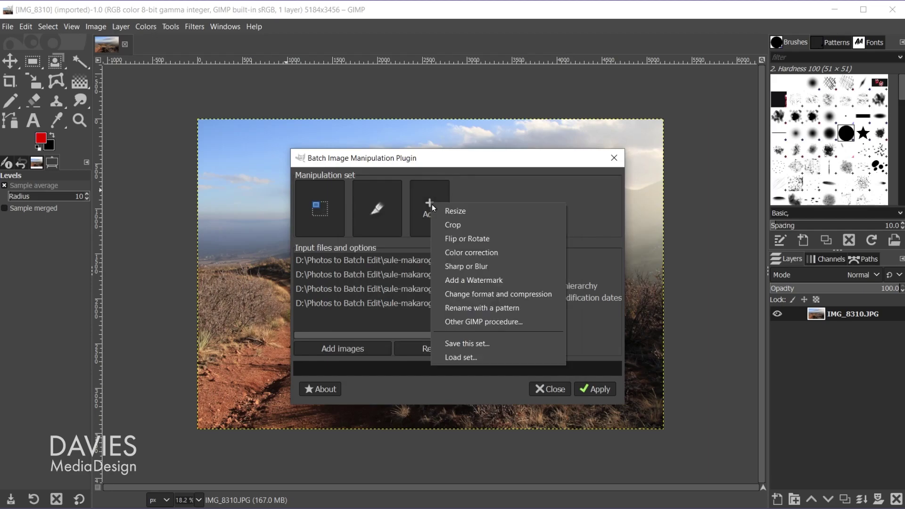
{"action": "left_click", "coordinate": [503, 267]}
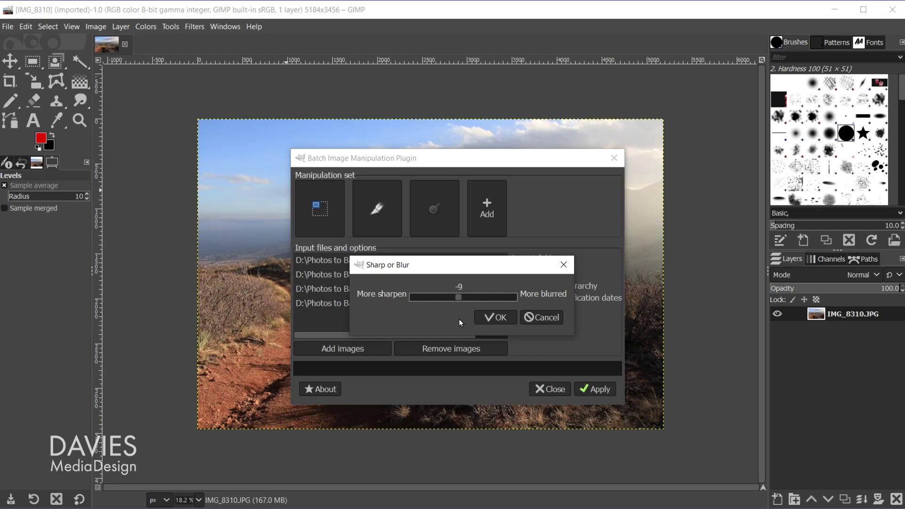
{"action": "left_click", "coordinate": [499, 317]}
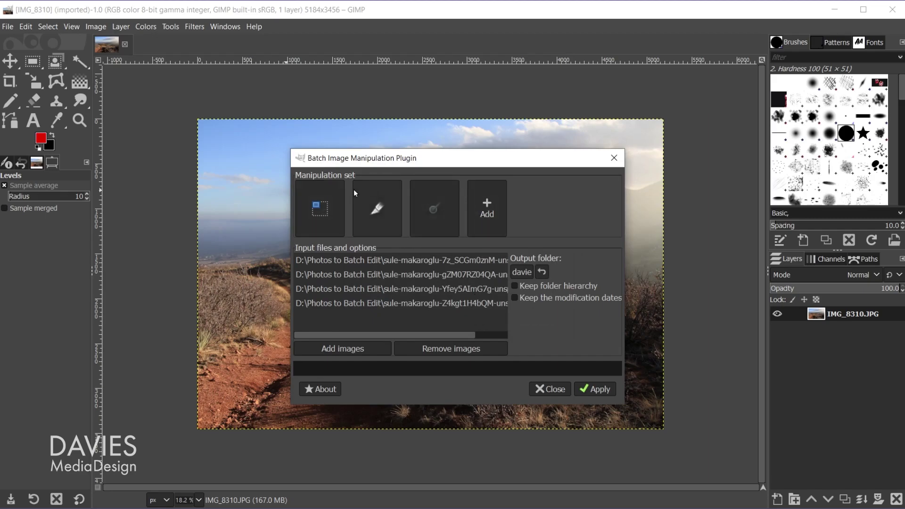
Step: Set the output folder to Final Batch Edits inside Photos to Batch Edit
{"action": "left_click", "coordinate": [526, 273]}
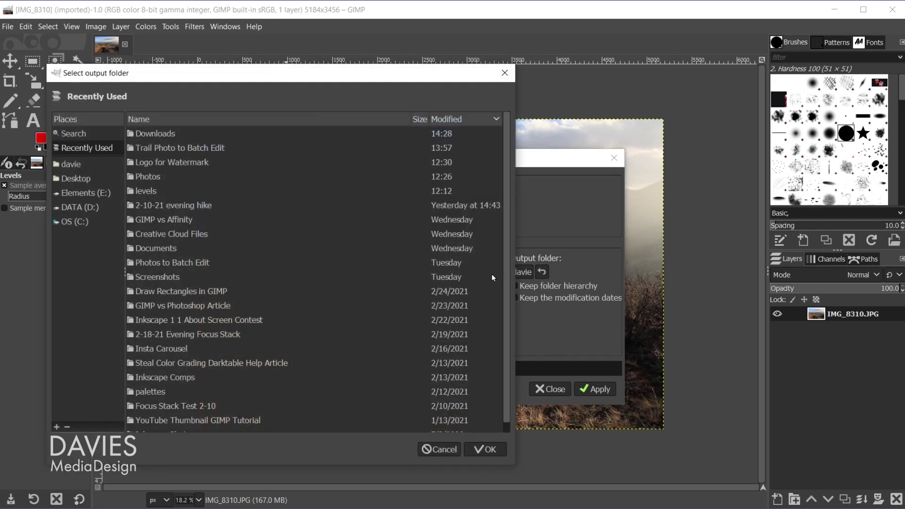
{"action": "left_click", "coordinate": [201, 262]}
{"action": "double_click", "coordinate": [201, 262]}
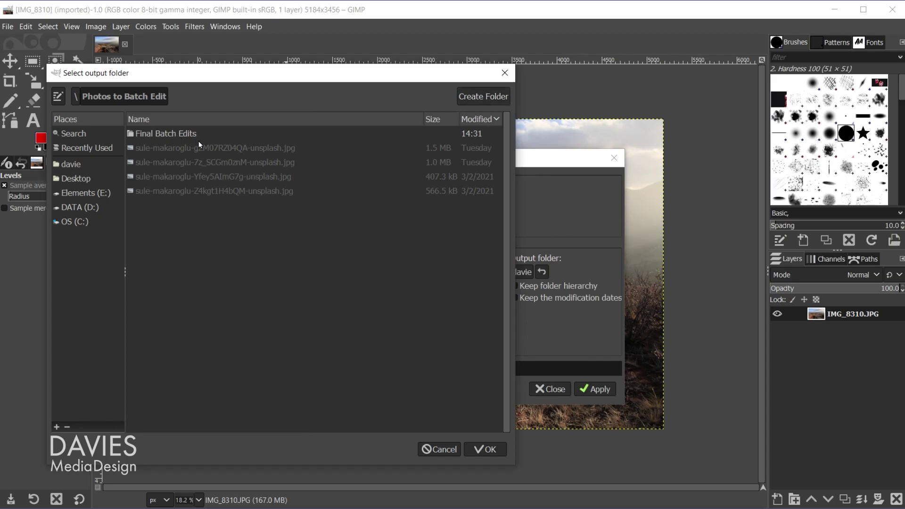
{"action": "double_click", "coordinate": [176, 133]}
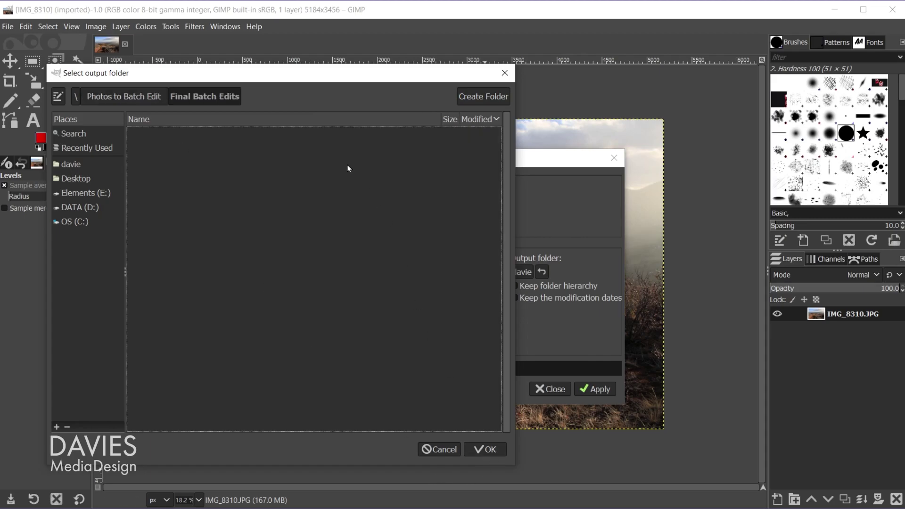
{"action": "left_click", "coordinate": [504, 449]}
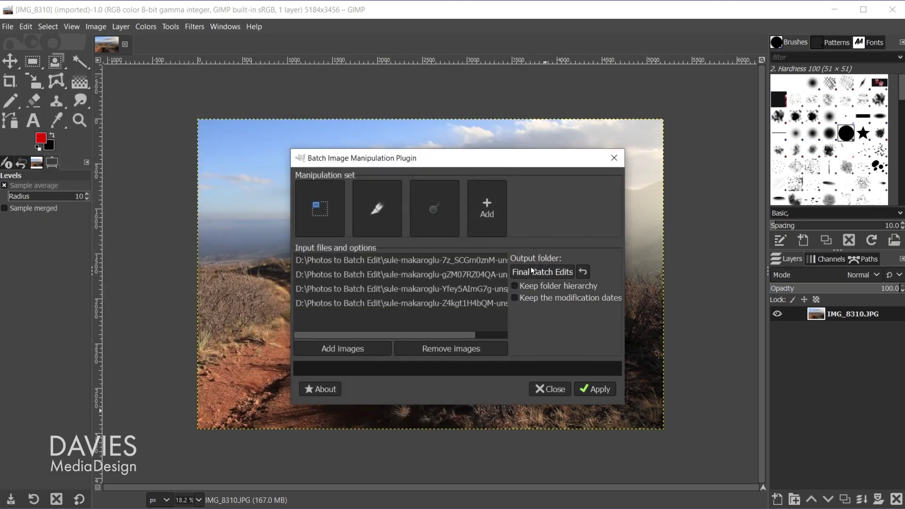
Step: Apply the BIMP batch to all four photos, then show the Photos to Batch Edit folder in File Explorer
{"action": "left_click", "coordinate": [602, 390]}
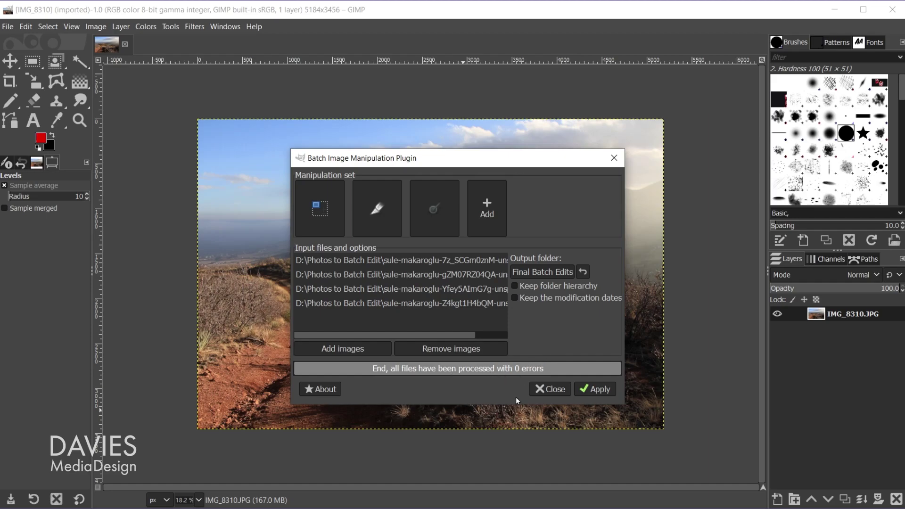
{"action": "left_click", "coordinate": [338, 504]}
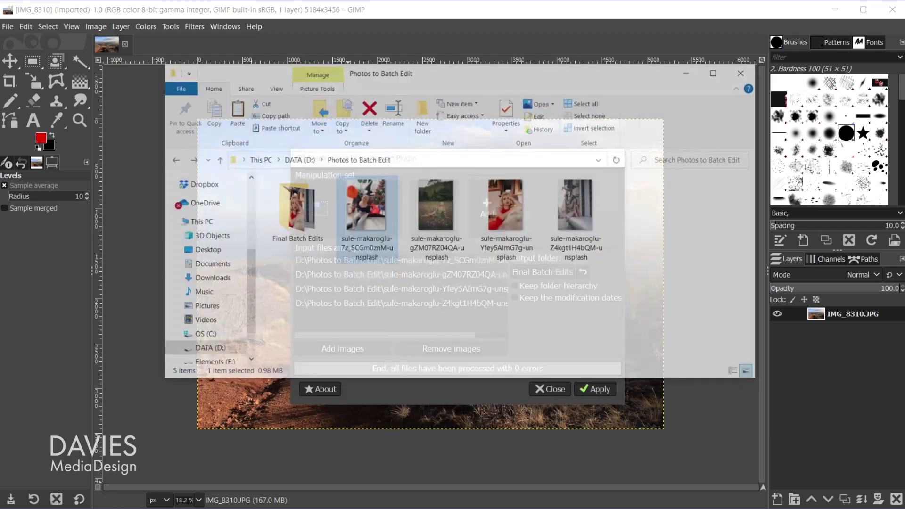
Step: Open Final Batch Edits and flip through the processed square photos in the Photos viewer, then close it
{"action": "double_click", "coordinate": [289, 200]}
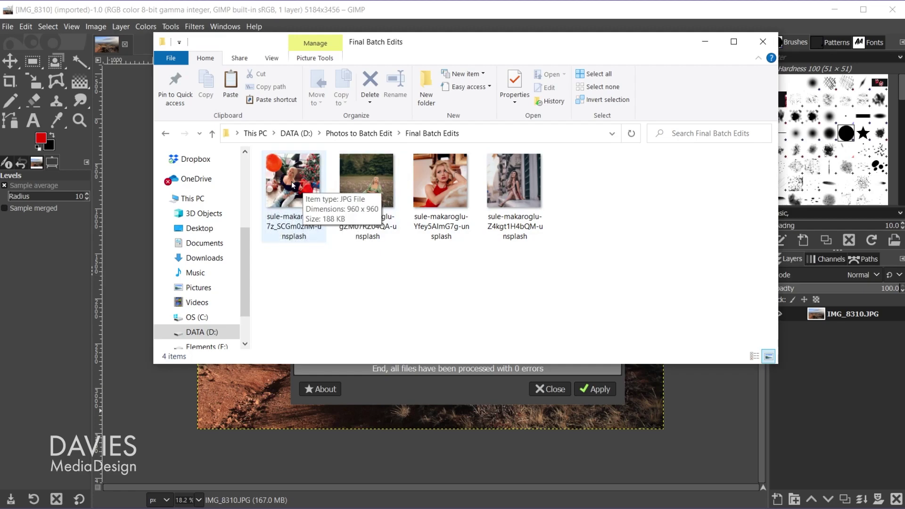
{"action": "double_click", "coordinate": [292, 181]}
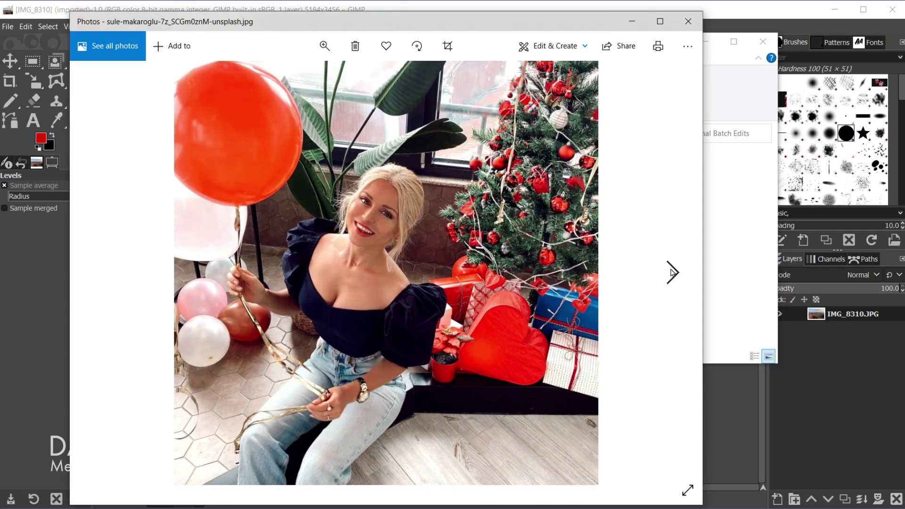
{"action": "left_click", "coordinate": [671, 273]}
{"action": "left_click", "coordinate": [678, 272]}
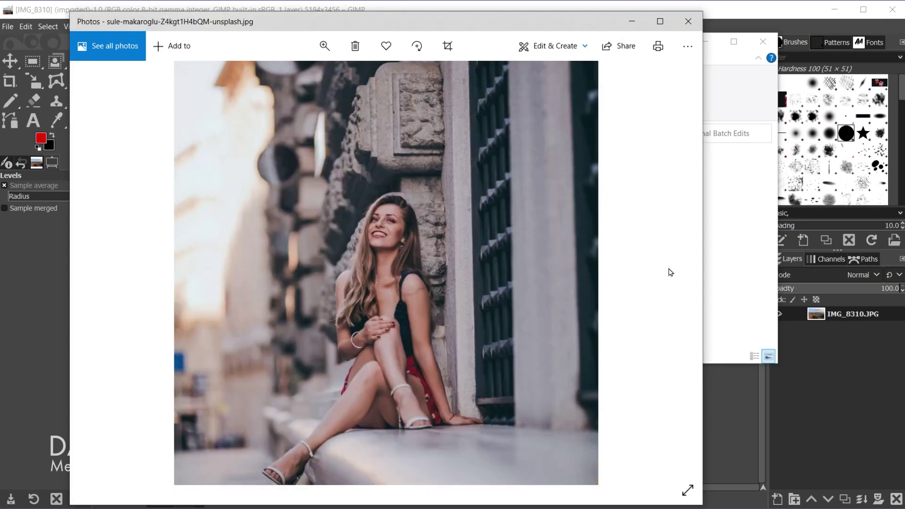
{"action": "left_click", "coordinate": [689, 22]}
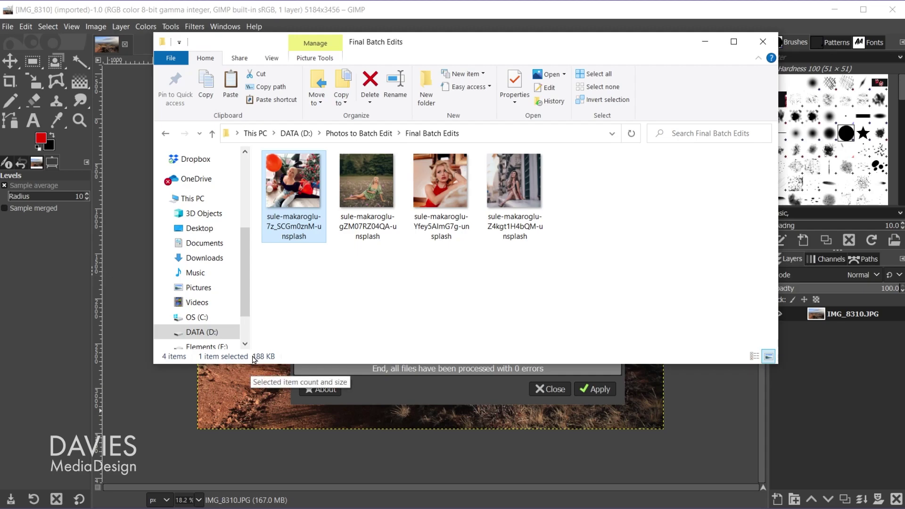
{"action": "left_click", "coordinate": [165, 135]}
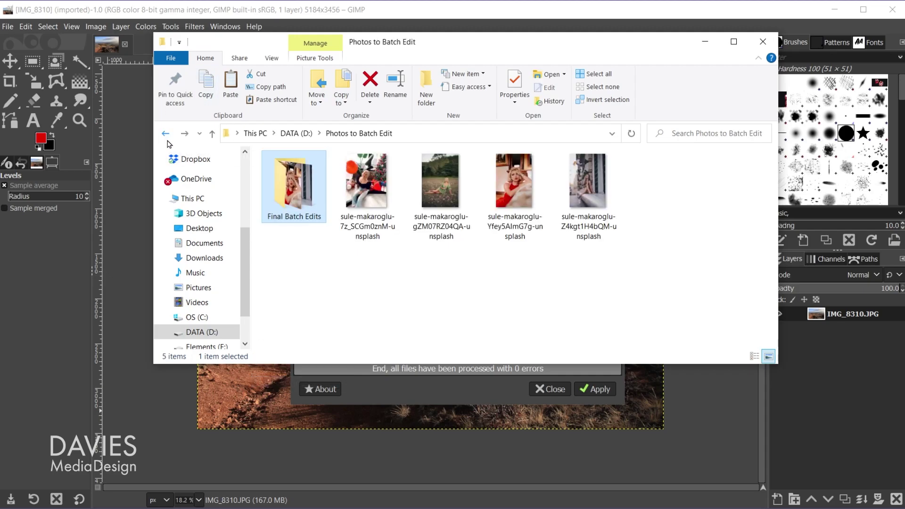
{"action": "left_click", "coordinate": [377, 201]}
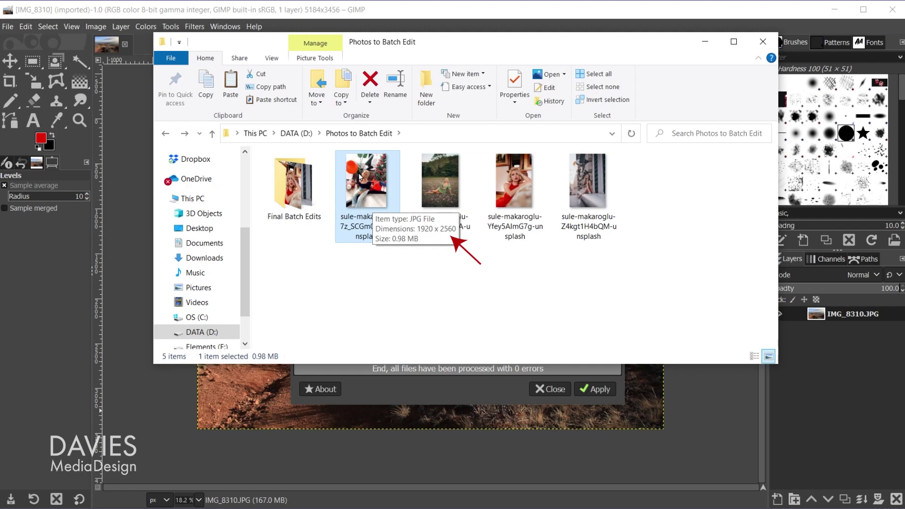
{"action": "double_click", "coordinate": [293, 185]}
{"action": "left_click", "coordinate": [312, 202]}
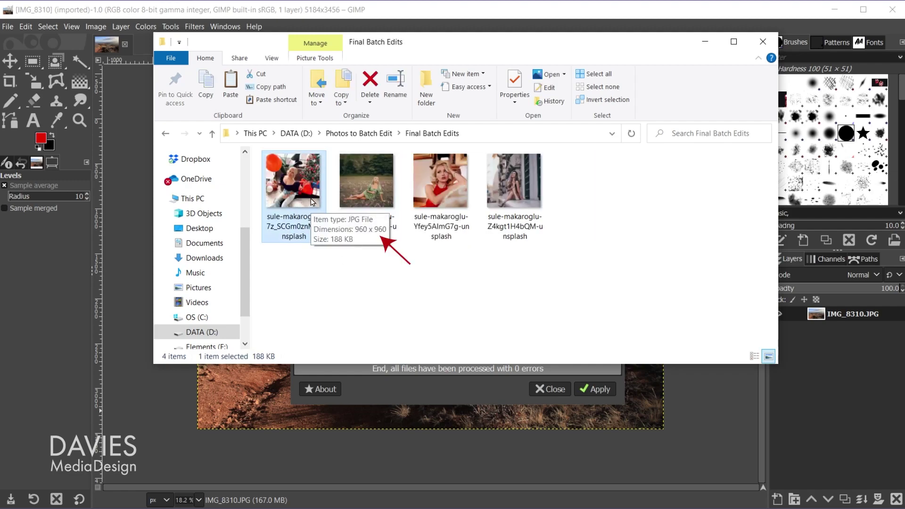